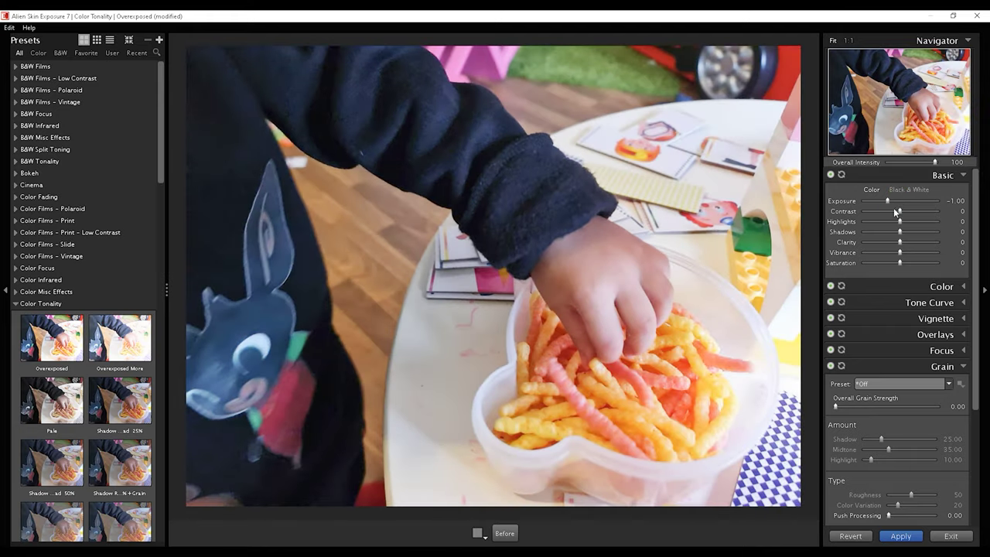
# - In the Basic panel, set Contrast to 11, Clarity to 58, Vibrance to 100 and Saturation to 6
pyautogui.moveTo(894, 211); pyautogui.dragTo(900, 229)
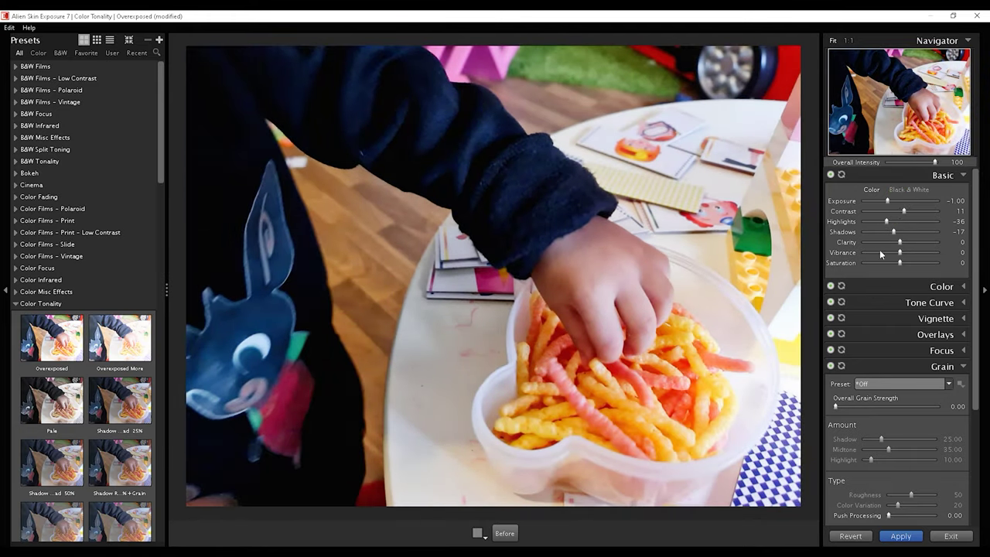
pyautogui.moveTo(900, 243)
pyautogui.mouseDown()
pyautogui.moveTo(939, 253)
pyautogui.moveTo(843, 272)
pyautogui.moveTo(903, 267)
pyautogui.mouseUp()
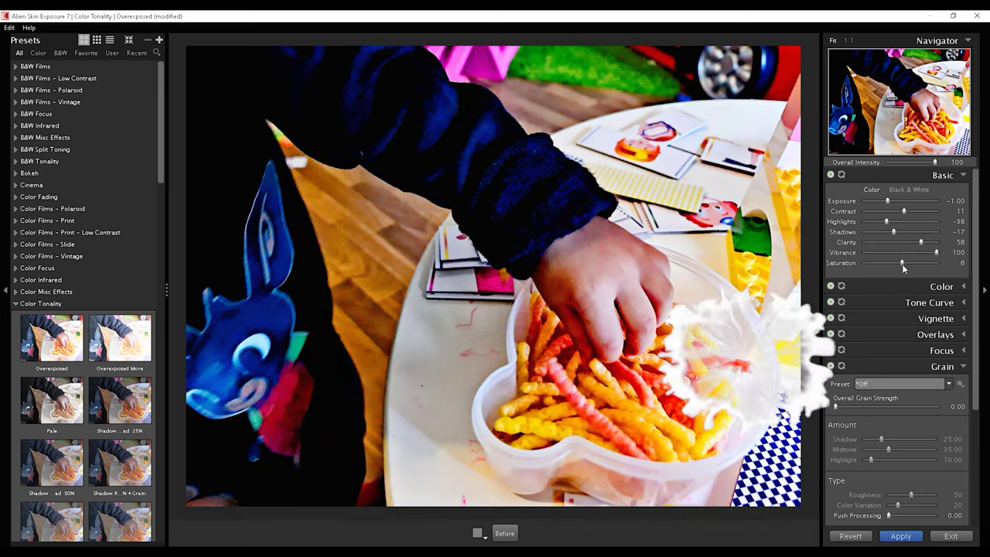
# - Add a teal colour filter at density 52, desaturate Midtones, Greens, Cyans and Blues to -100, and raise Reds
pyautogui.click(936, 174)
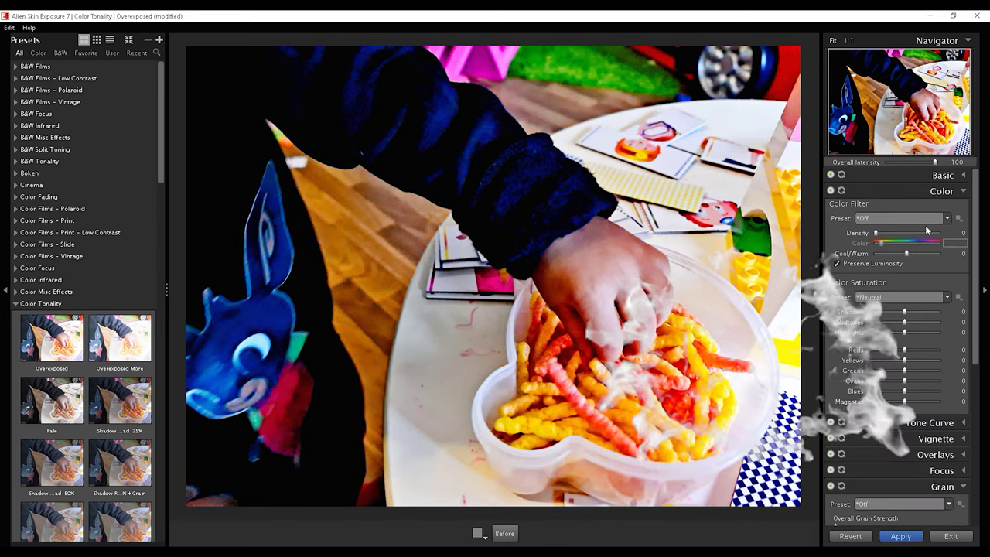
pyautogui.moveTo(914, 232); pyautogui.dragTo(911, 236)
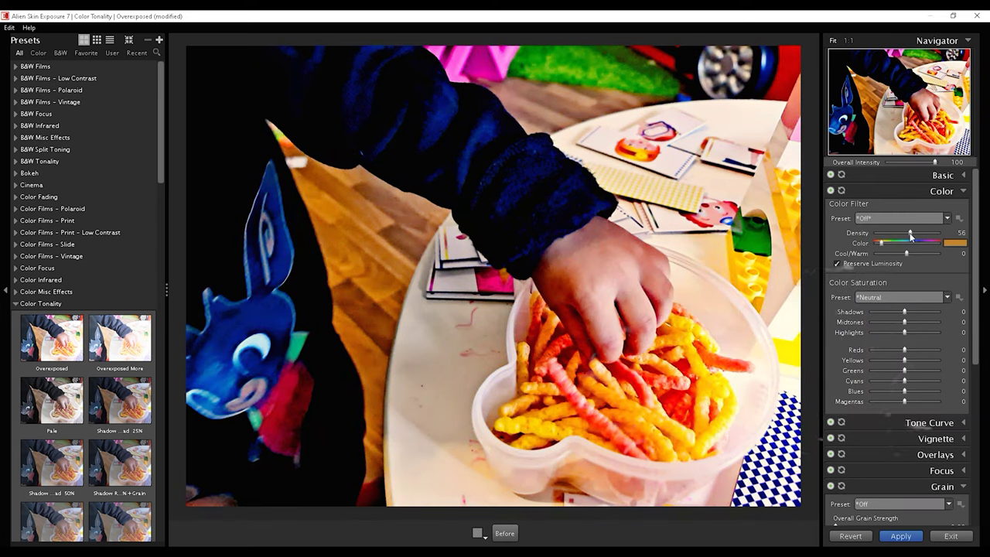
pyautogui.moveTo(879, 242); pyautogui.dragTo(913, 246)
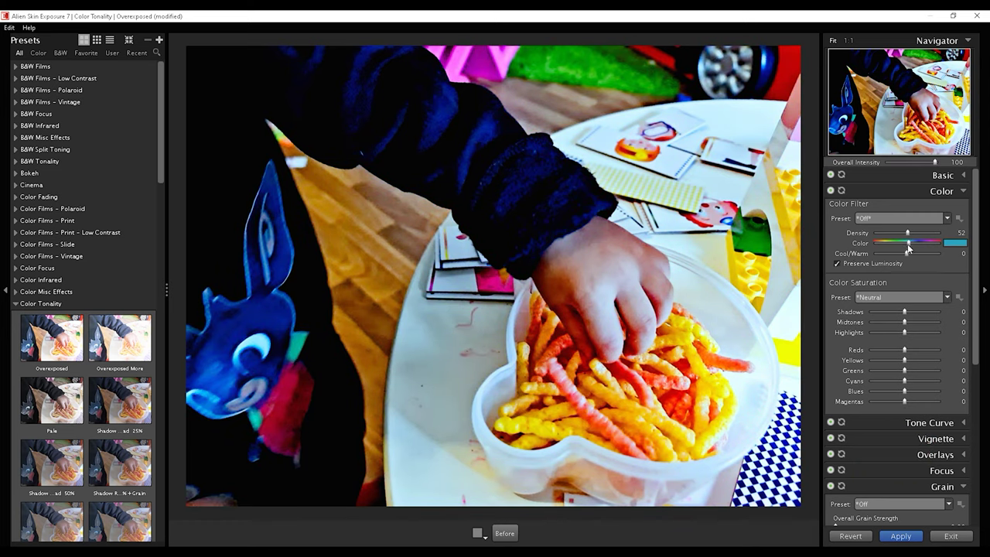
pyautogui.moveTo(868, 321)
pyautogui.mouseDown()
pyautogui.moveTo(943, 348)
pyautogui.moveTo(919, 361)
pyautogui.mouseUp()
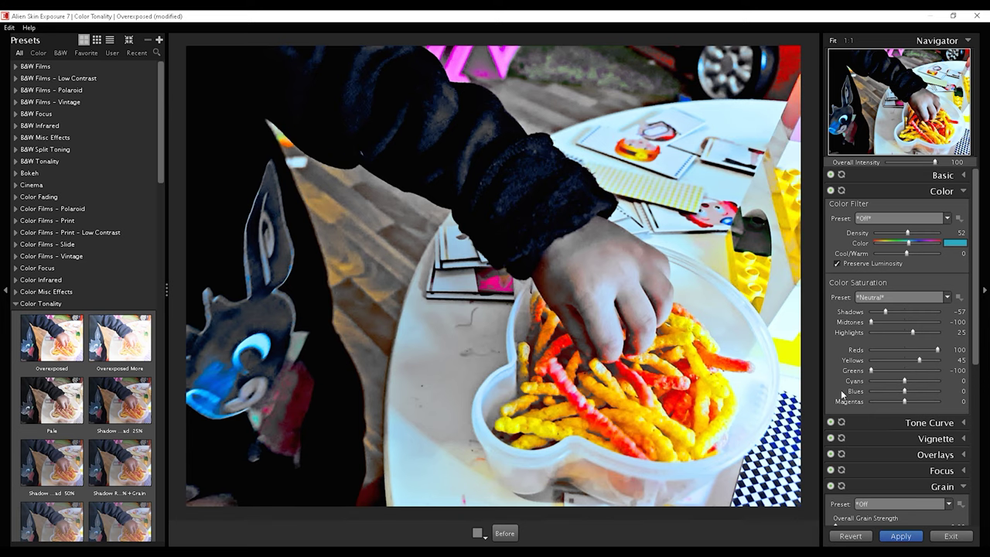
pyautogui.moveTo(892, 392); pyautogui.dragTo(832, 387)
# - Bend the RGB tone curve upward and set Contrast -74, Shadows -83 and Highlights 100
pyautogui.click(963, 193)
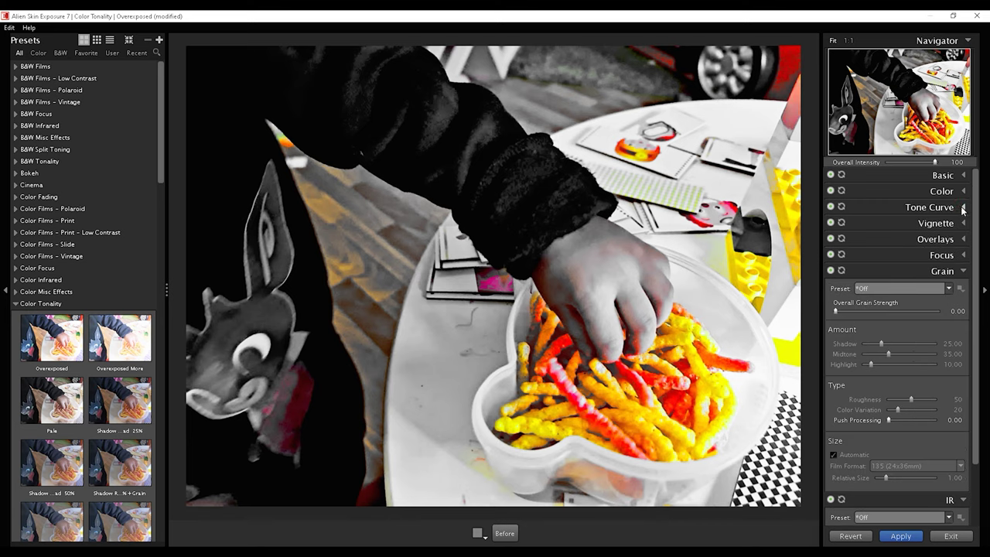
pyautogui.click(963, 207)
pyautogui.moveTo(885, 286)
pyautogui.mouseDown()
pyautogui.moveTo(885, 323)
pyautogui.moveTo(886, 286)
pyautogui.moveTo(882, 317)
pyautogui.moveTo(862, 332)
pyautogui.mouseUp()
pyautogui.moveTo(905, 374)
pyautogui.mouseDown()
pyautogui.moveTo(880, 375)
pyautogui.moveTo(871, 395)
pyautogui.moveTo(907, 390)
pyautogui.moveTo(874, 405)
pyautogui.moveTo(939, 405)
pyautogui.mouseUp()
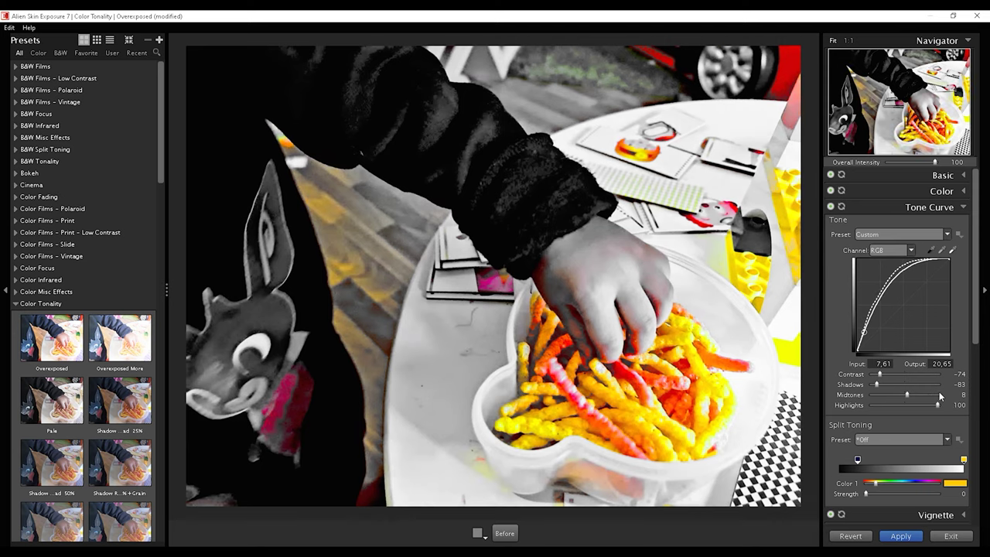
pyautogui.click(963, 207)
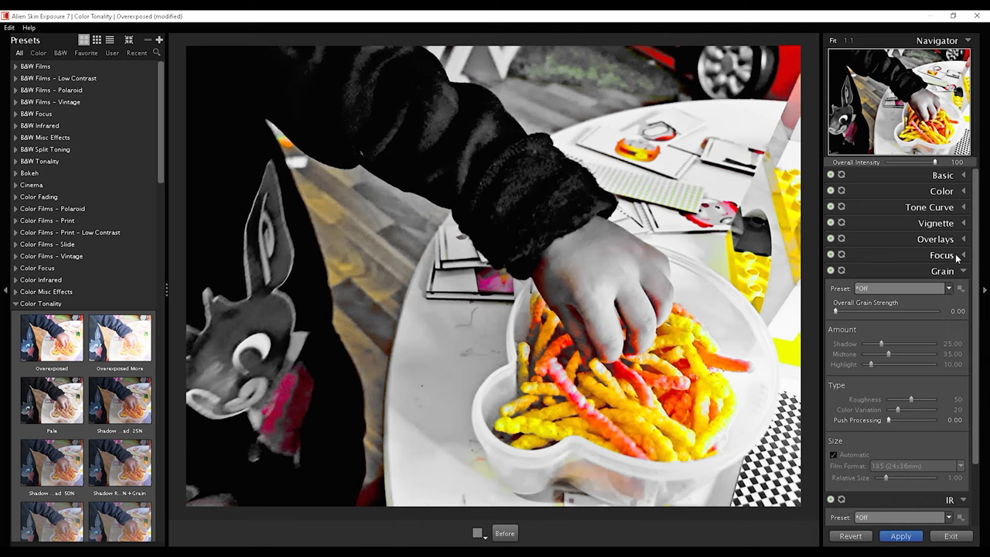
# - Apply the Distortion – Large Lumps vignette preset with Softness raised to 85
pyautogui.click(962, 222)
pyautogui.click(901, 240)
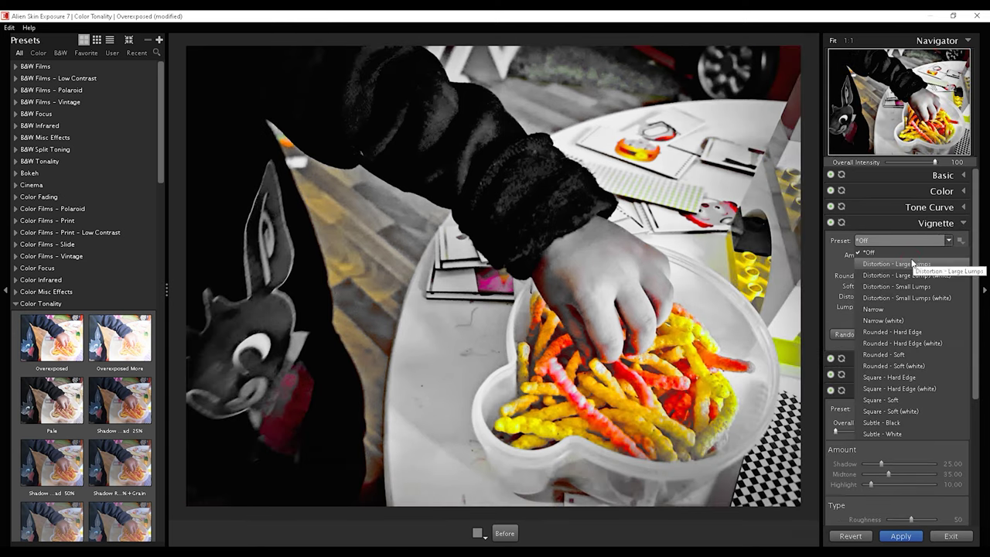
pyautogui.click(909, 273)
pyautogui.moveTo(891, 286)
pyautogui.mouseDown()
pyautogui.moveTo(928, 286)
pyautogui.moveTo(879, 306)
pyautogui.mouseUp()
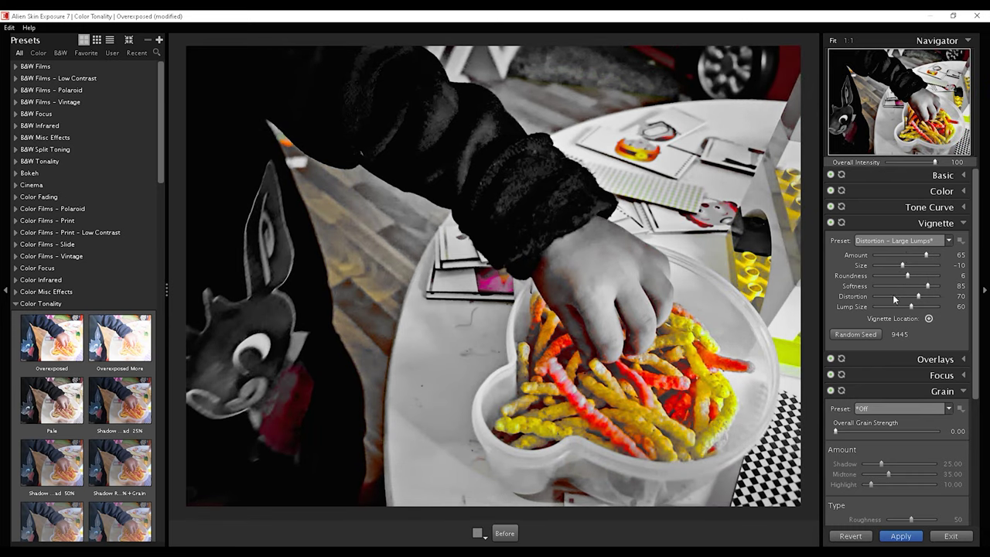
pyautogui.click(963, 222)
# - Add film grain by raising Overall Grain Strength to 81.40
pyautogui.moveTo(836, 311); pyautogui.dragTo(863, 312)
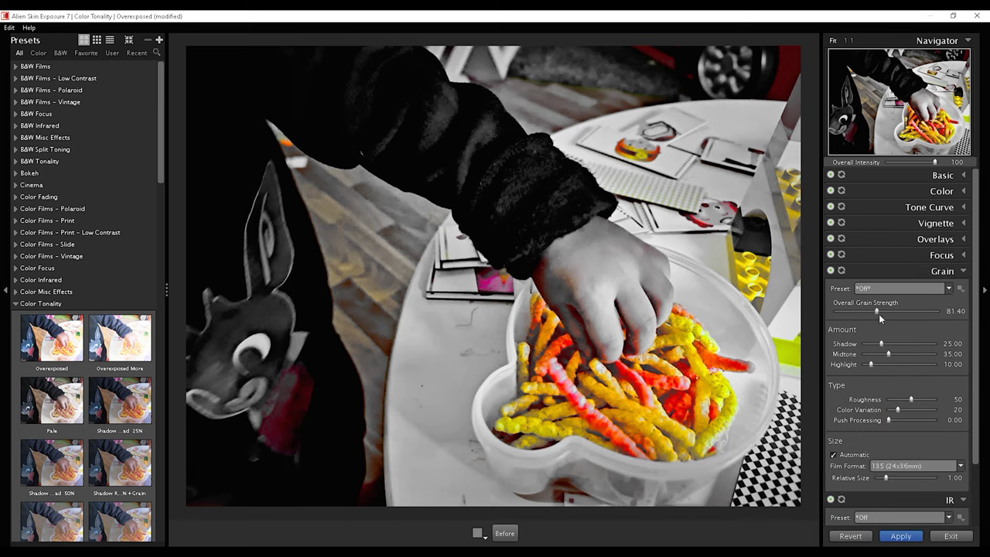
pyautogui.click(913, 288)
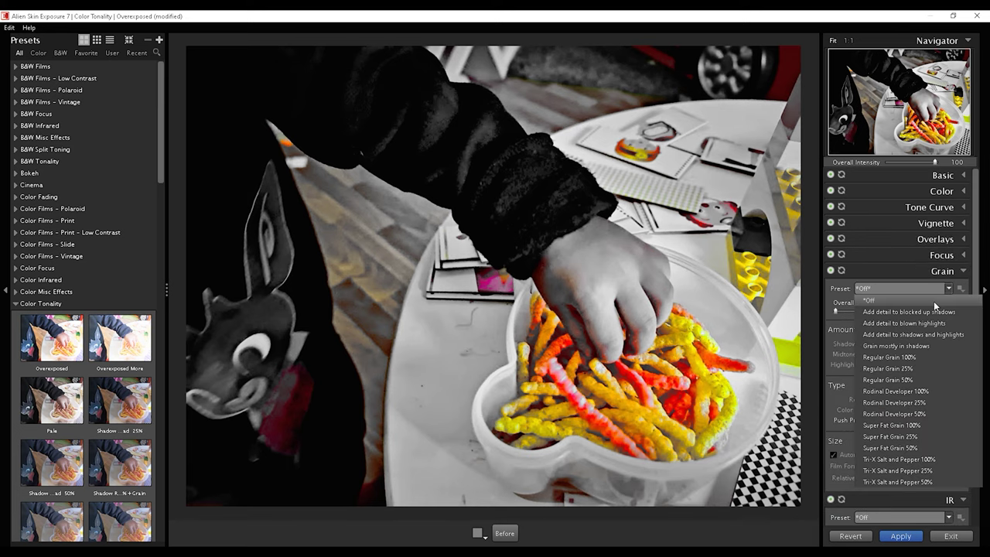
pyautogui.click(885, 286)
pyautogui.click(962, 271)
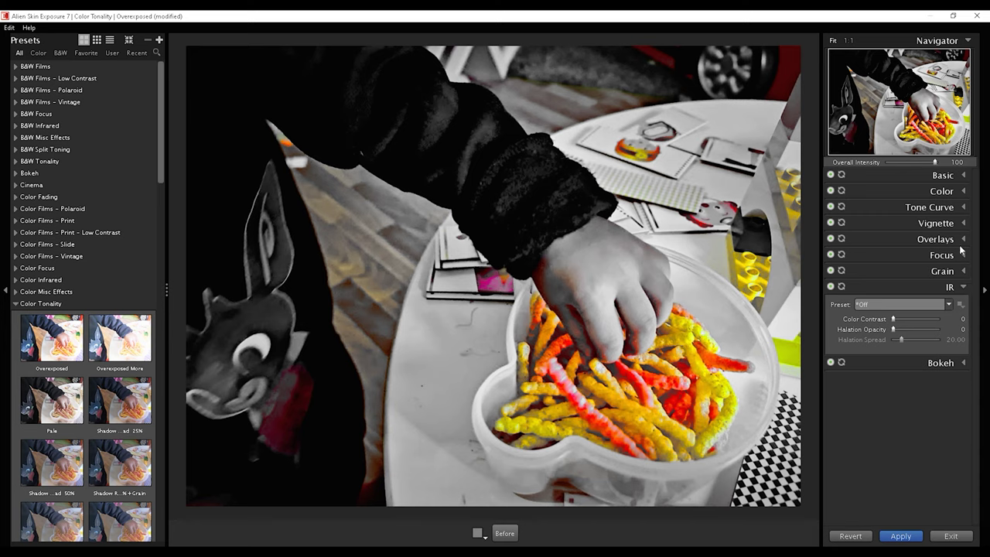
pyautogui.click(962, 240)
# - Add a Teal Haze light effect (Zoom 1.15, Opacity 70) and enable a Grunge 1 border
pyautogui.click(831, 297)
pyautogui.click(887, 334)
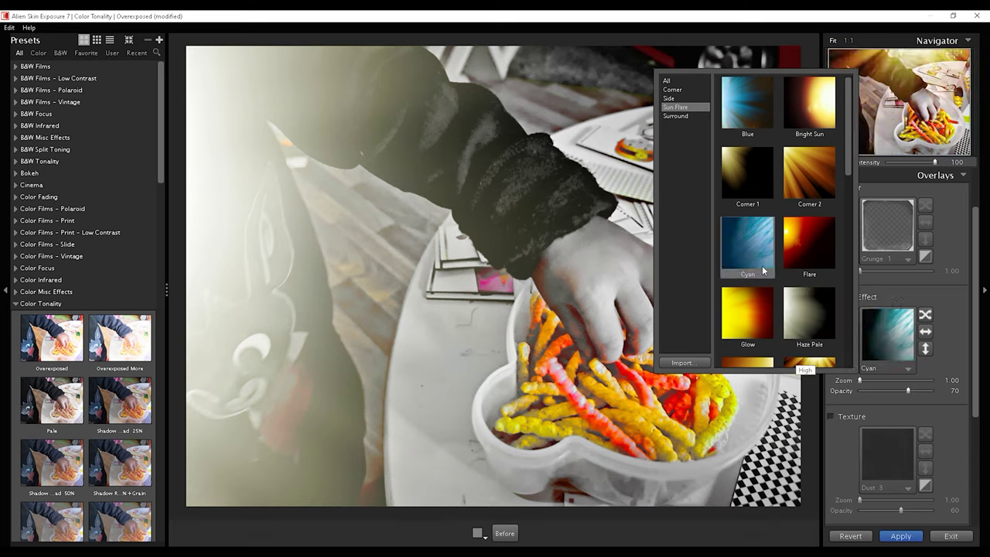
pyautogui.click(675, 115)
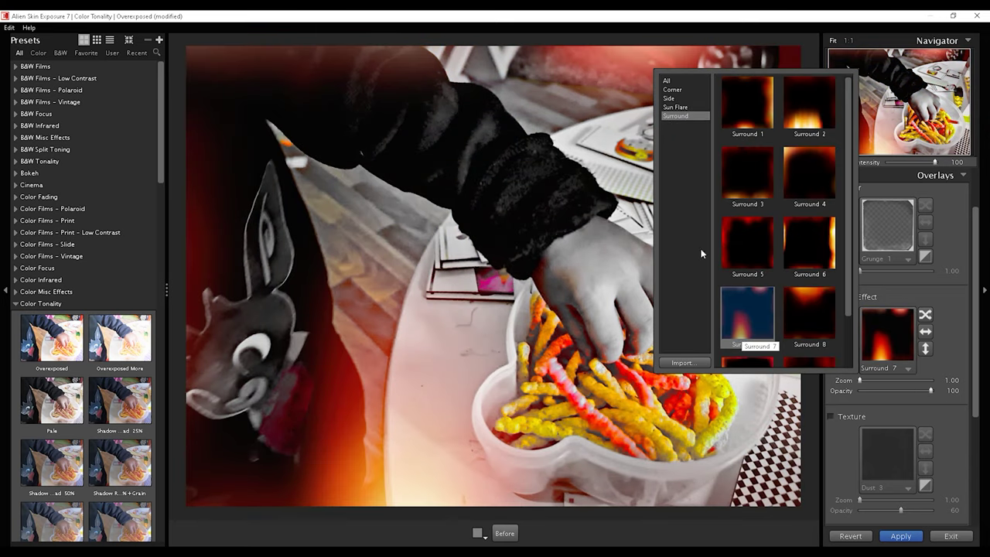
pyautogui.click(670, 98)
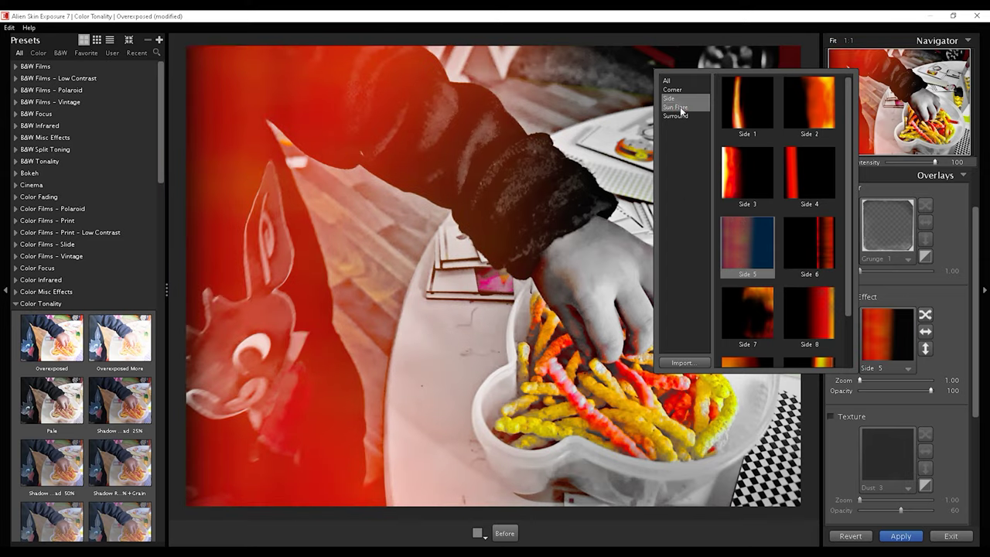
pyautogui.click(675, 107)
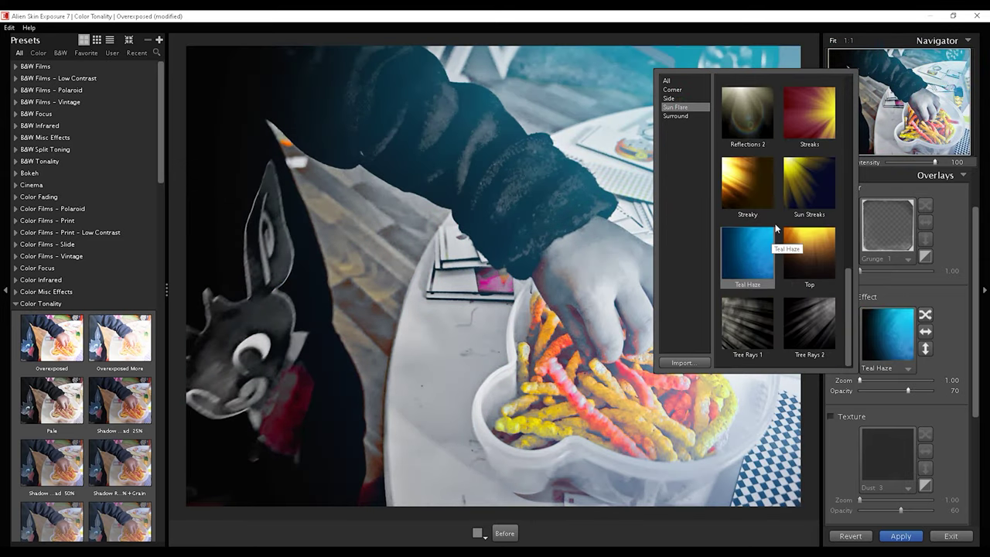
pyautogui.click(755, 246)
pyautogui.moveTo(860, 380); pyautogui.dragTo(868, 381)
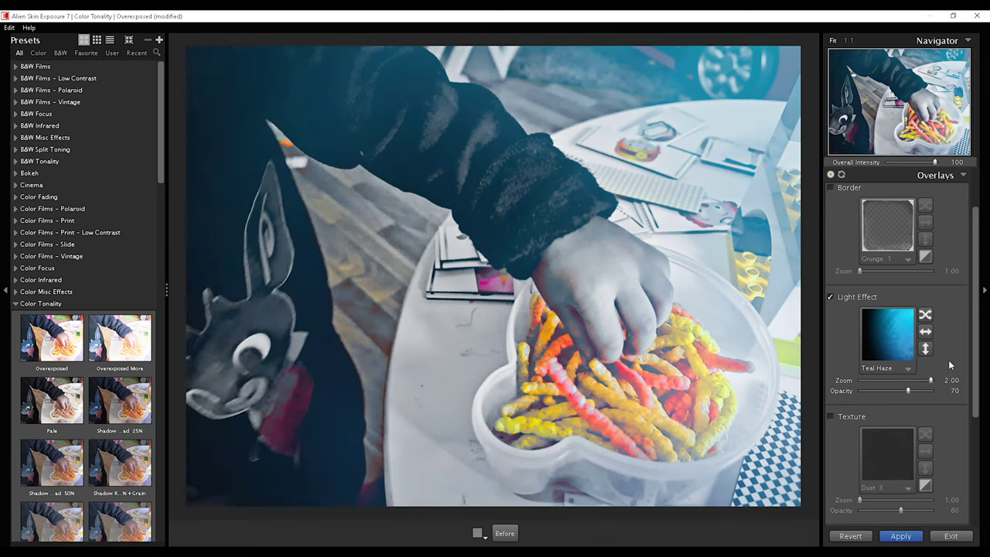
pyautogui.click(831, 188)
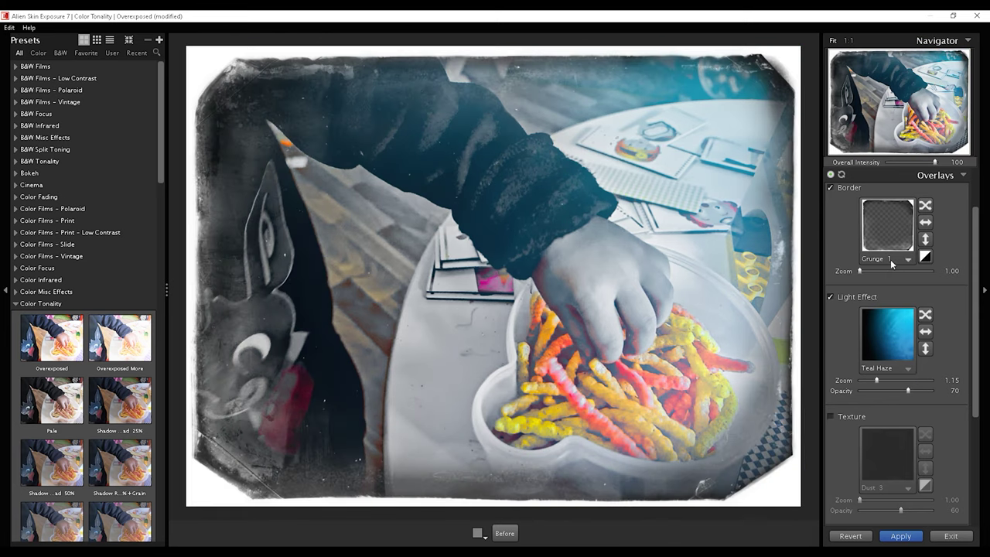
# - Enlarge the grunge border and try a Fundy Finish texture overlay
pyautogui.moveTo(859, 271)
pyautogui.mouseDown()
pyautogui.moveTo(925, 271)
pyautogui.moveTo(921, 252)
pyautogui.mouseUp()
pyautogui.click(830, 417)
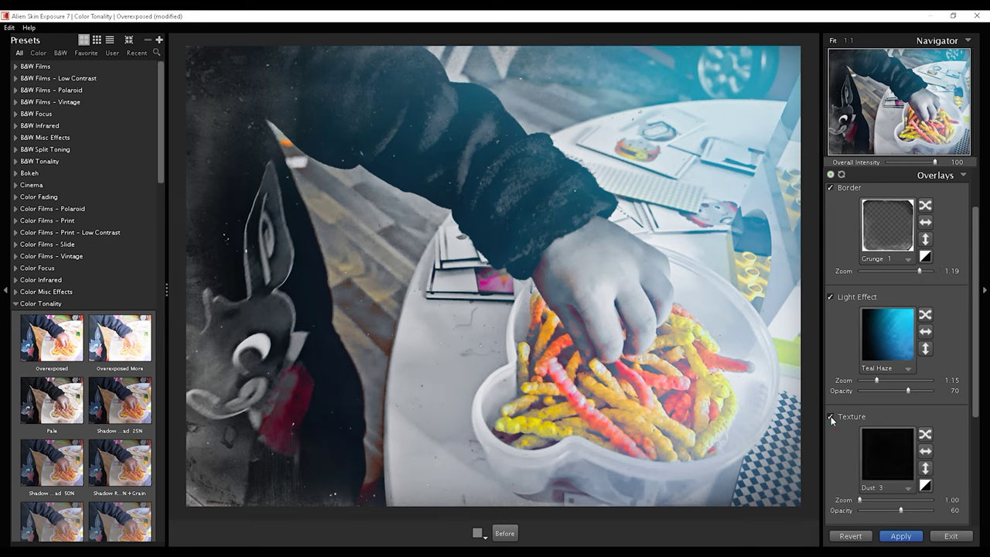
pyautogui.click(888, 475)
pyautogui.click(724, 158)
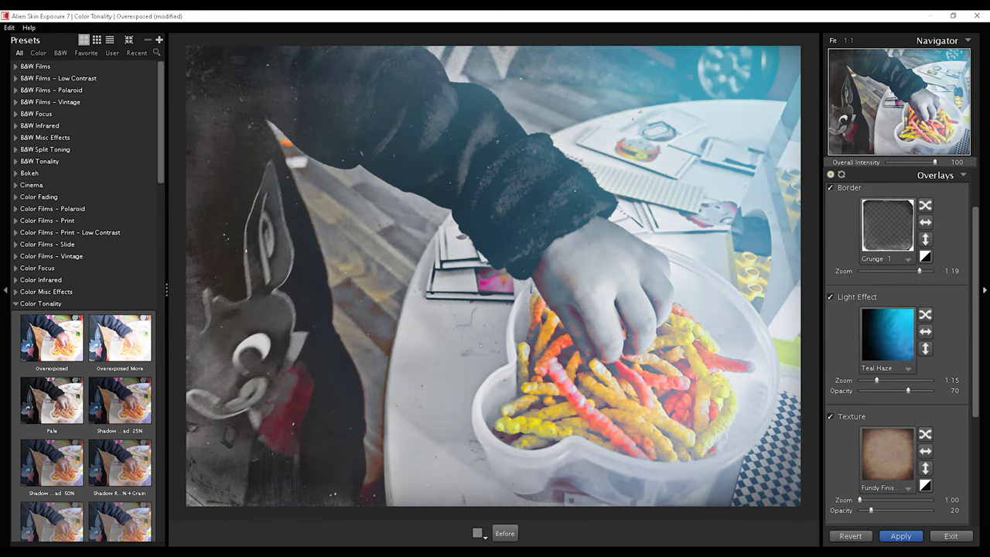
pyautogui.scroll(-2, 911, 310)
pyautogui.scroll(2, 920, 293)
pyautogui.scroll(1, 935, 271)
pyautogui.scroll(1, 951, 247)
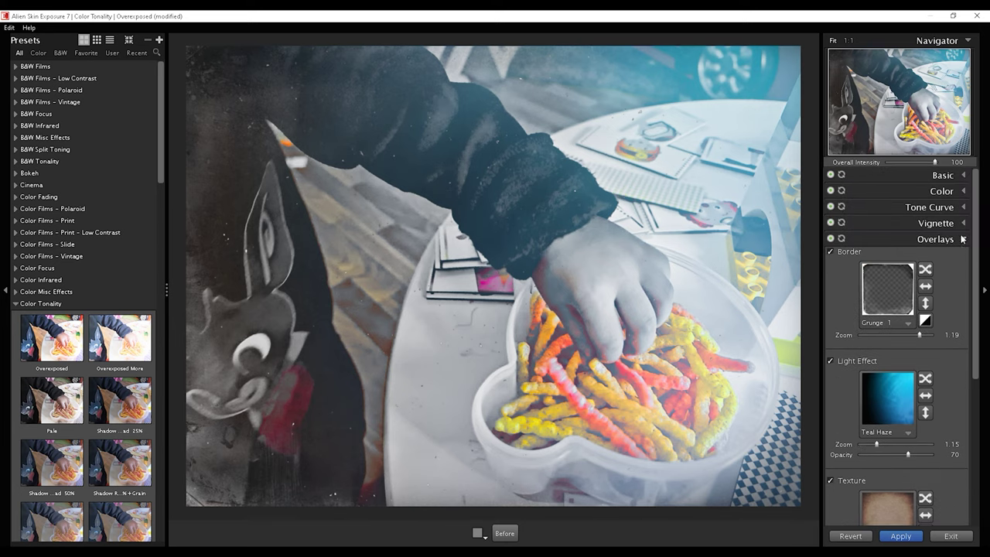
# - Try Grunge 3, plain black, Polaroid 55 and Sloppy 3 borders on the photo
pyautogui.click(895, 311)
pyautogui.click(746, 131)
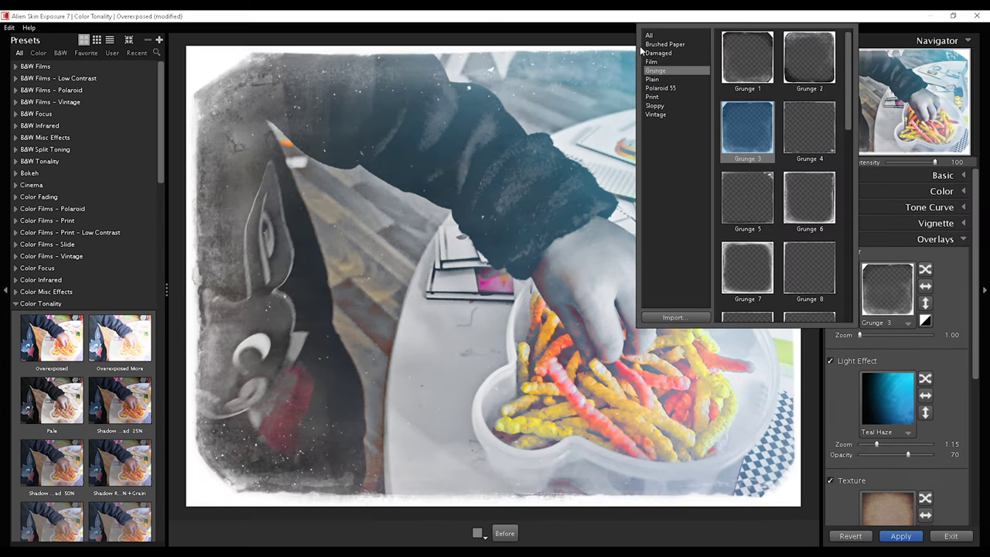
pyautogui.click(654, 79)
pyautogui.click(758, 147)
pyautogui.click(747, 58)
pyautogui.click(677, 88)
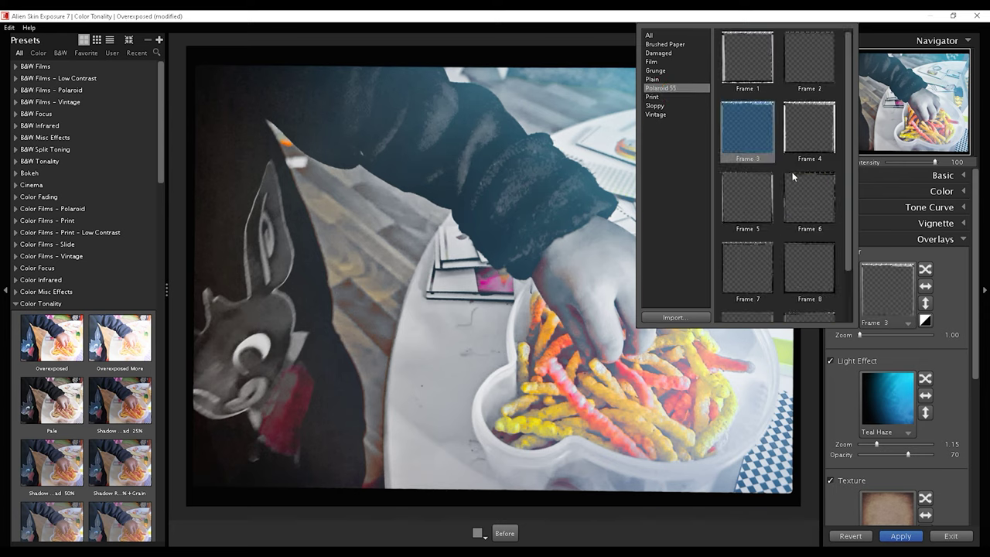
pyautogui.click(747, 199)
pyautogui.click(653, 105)
pyautogui.click(747, 128)
# - Browse the Vintage frames and apply the Vintage 3 border
pyautogui.click(656, 114)
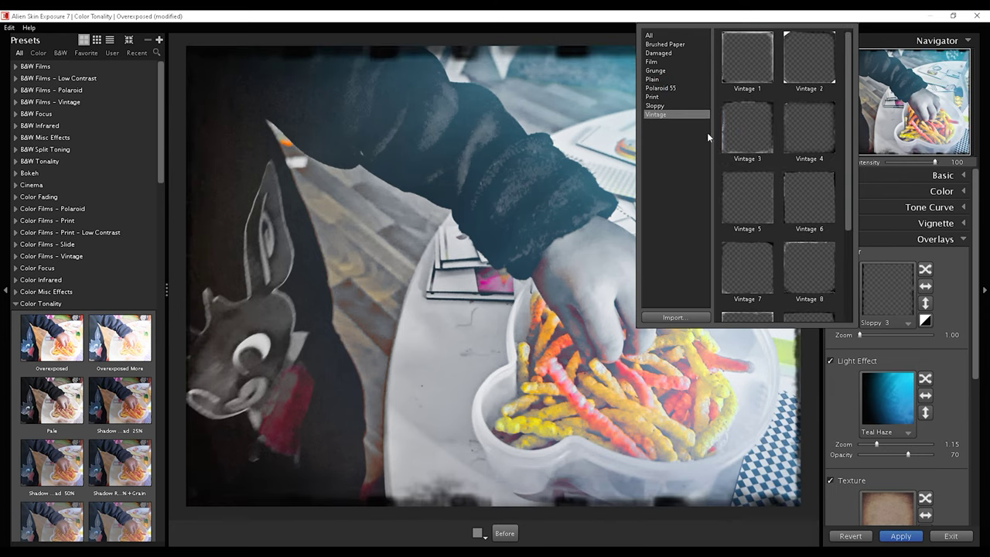
pyautogui.click(808, 128)
pyautogui.click(747, 267)
pyautogui.click(747, 58)
pyautogui.click(746, 124)
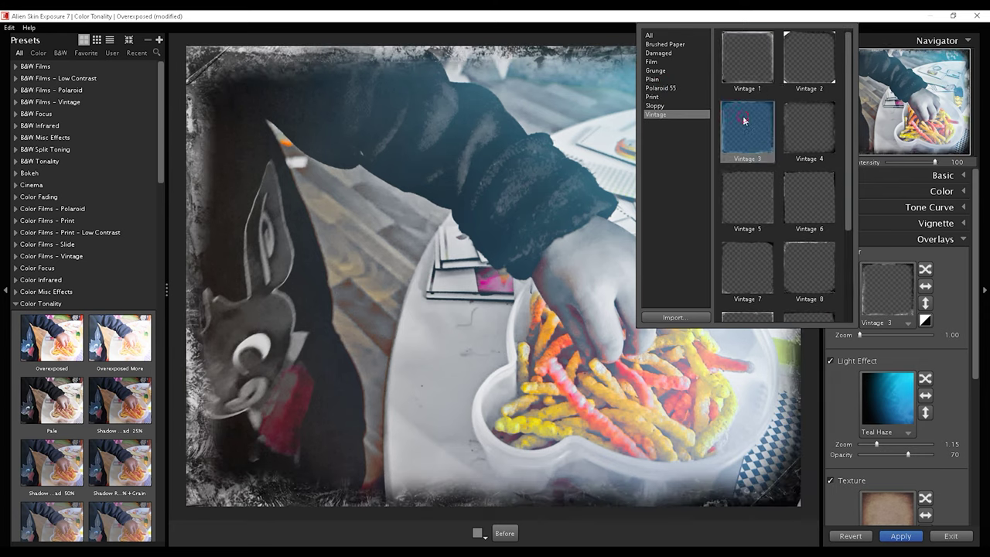
# - Set the Teal Haze zoom to 1.13 and the border zoom to 1.08
pyautogui.moveTo(892, 444); pyautogui.dragTo(875, 445)
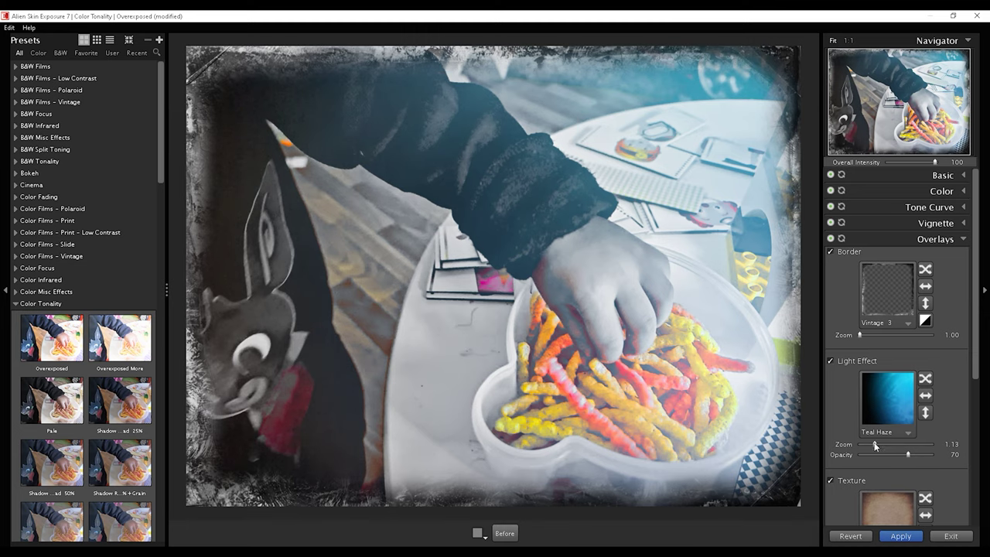
pyautogui.moveTo(877, 330); pyautogui.dragTo(898, 334)
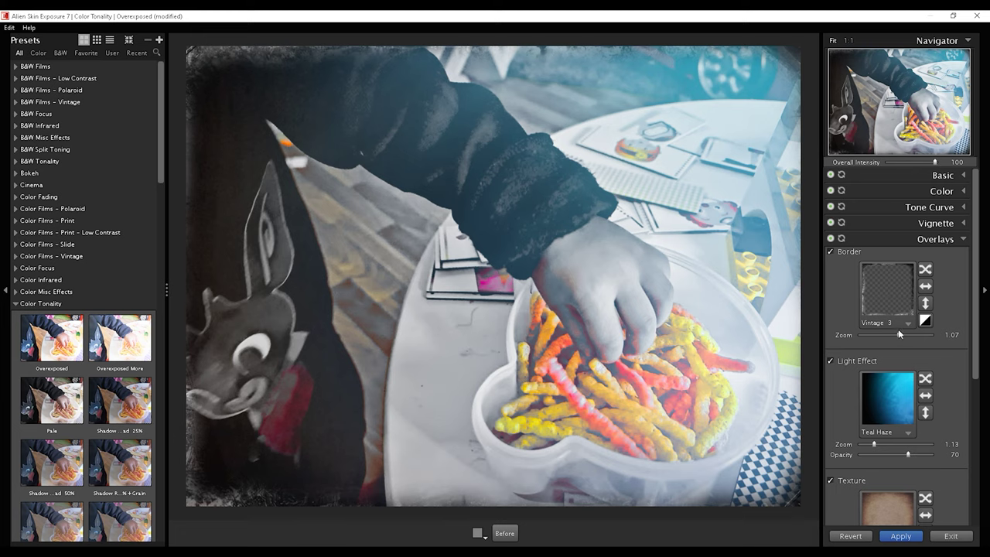
pyautogui.moveTo(897, 331); pyautogui.dragTo(906, 333)
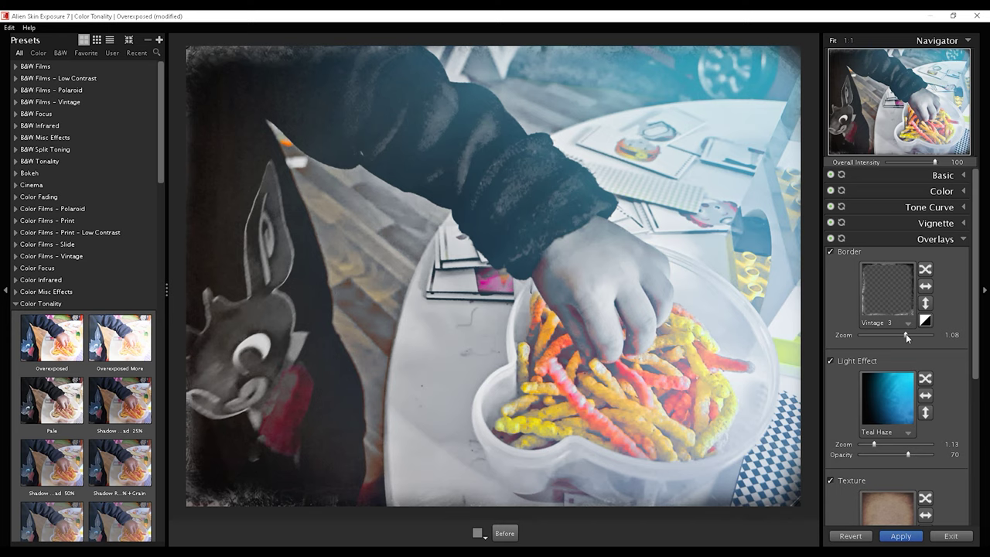
# - Try the Print 3 border, then apply Damaged 1 and scale it to 1.08
pyautogui.click(886, 295)
pyautogui.click(652, 96)
pyautogui.click(749, 124)
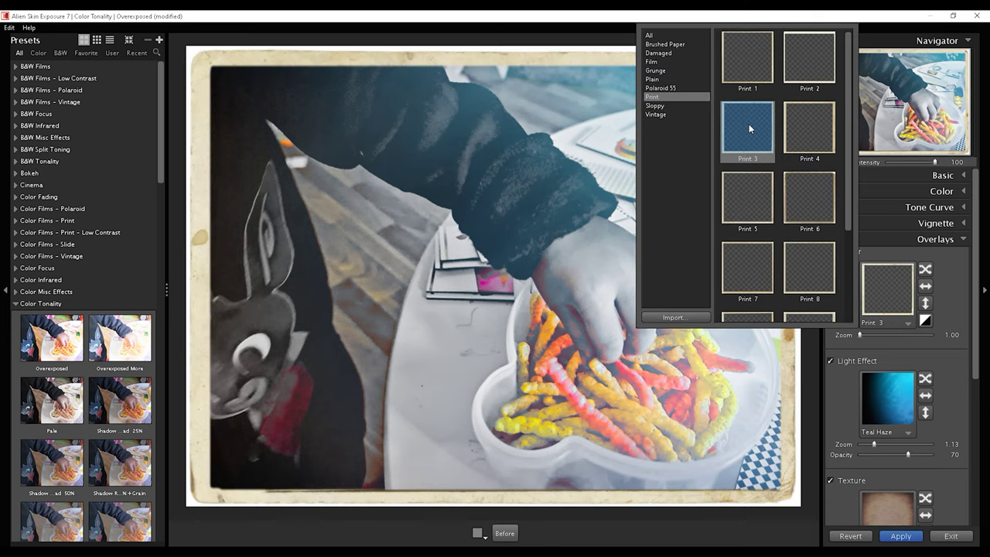
pyautogui.click(658, 53)
pyautogui.doubleClick(750, 55)
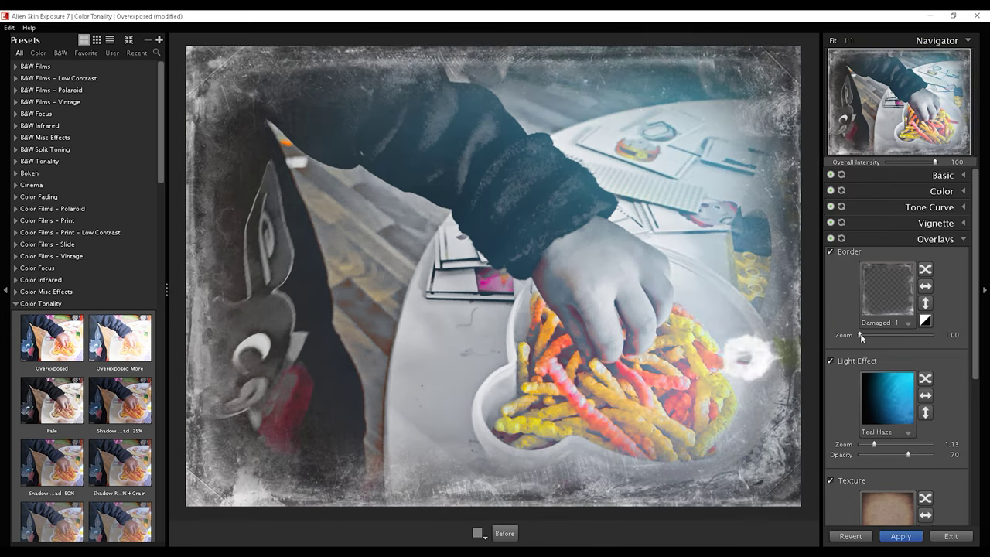
pyautogui.moveTo(889, 334); pyautogui.dragTo(905, 334)
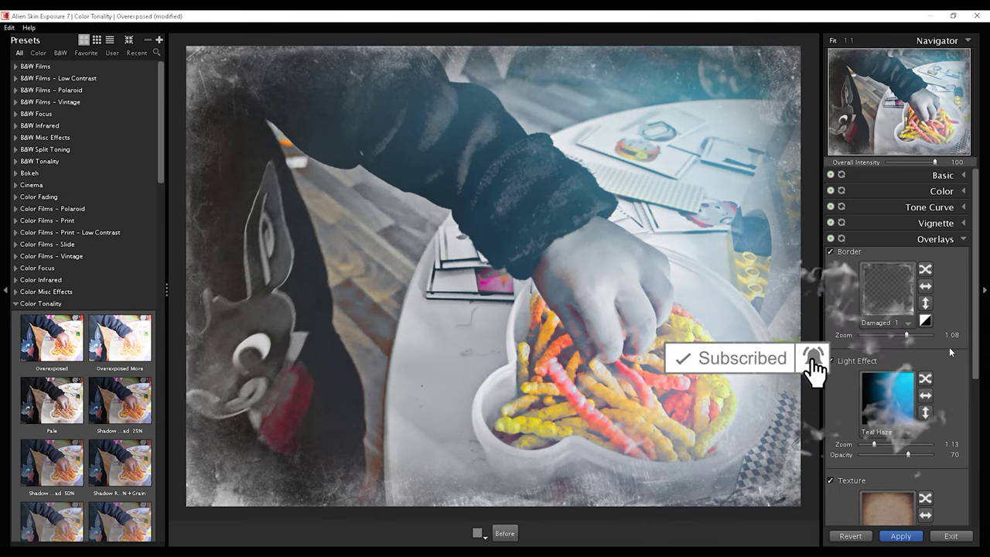
pyautogui.click(963, 239)
# - Apply the Sharpen – Moderate Radius preset (amount 75, radius 50) with the IR preset left Off
pyautogui.click(901, 272)
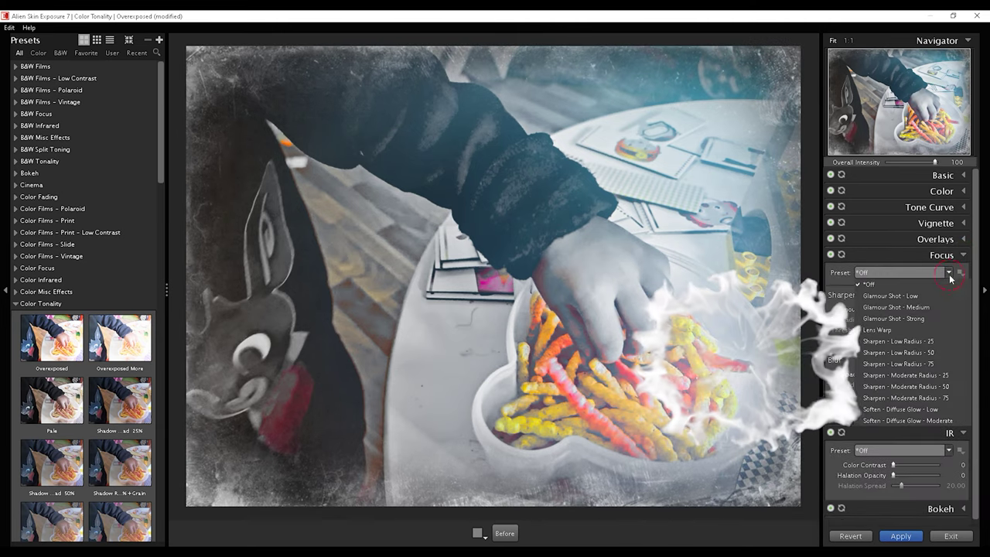
pyautogui.click(905, 386)
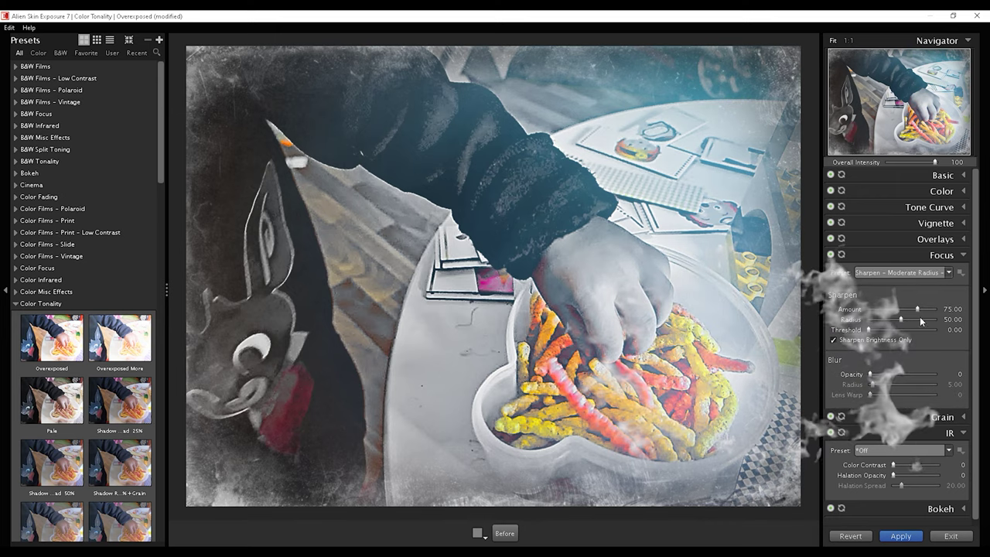
pyautogui.click(935, 445)
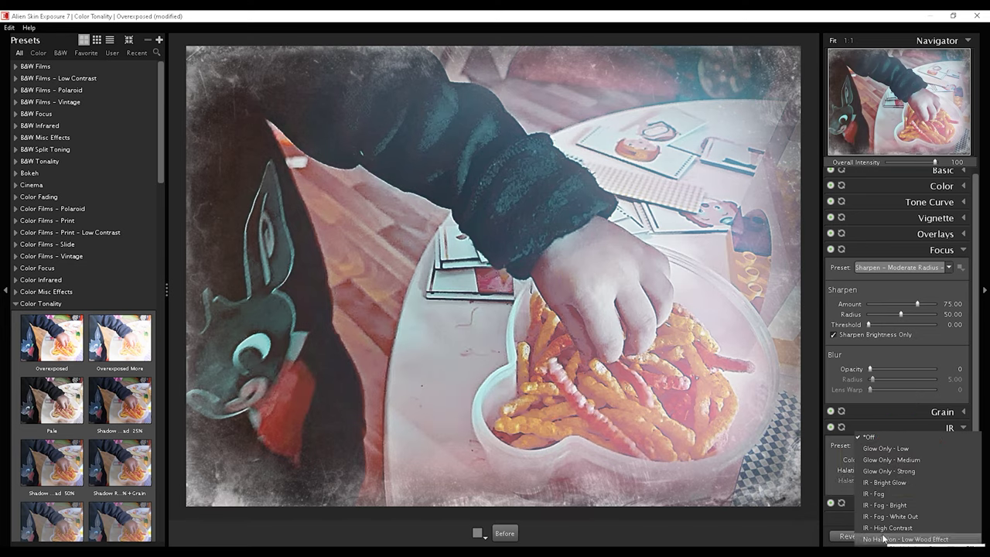
pyautogui.click(876, 436)
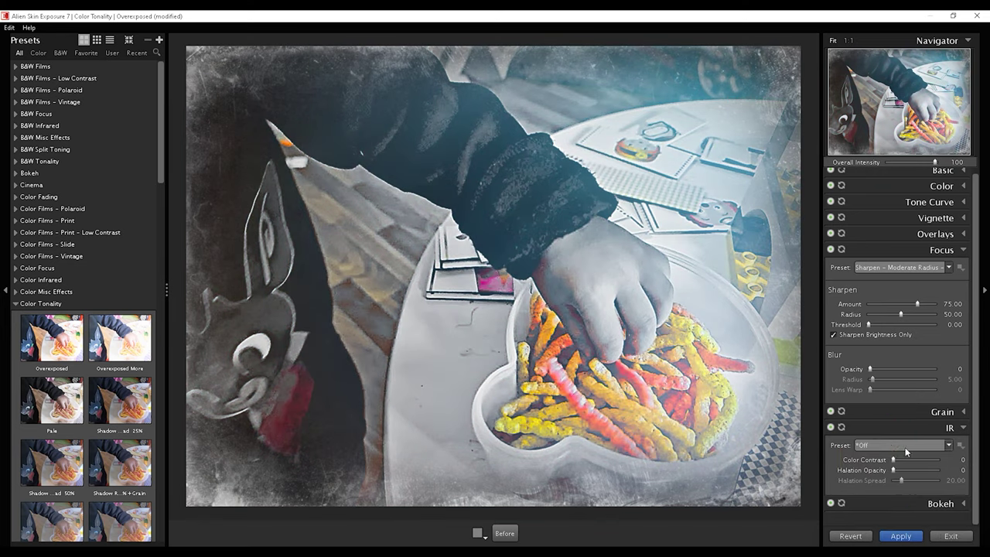
pyautogui.click(959, 429)
# - Expand and collapse the Bokeh settings twice without changing anything
pyautogui.click(955, 450)
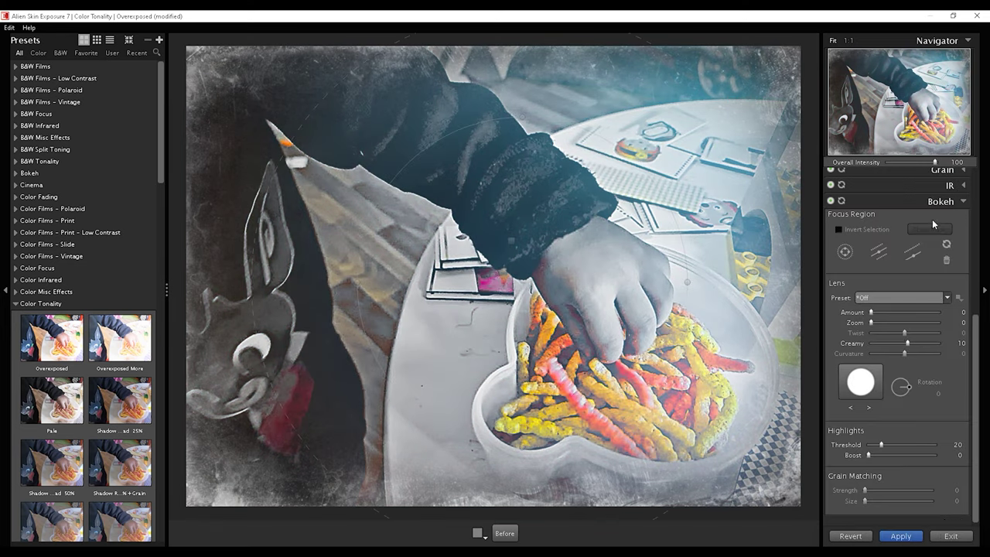
pyautogui.click(962, 202)
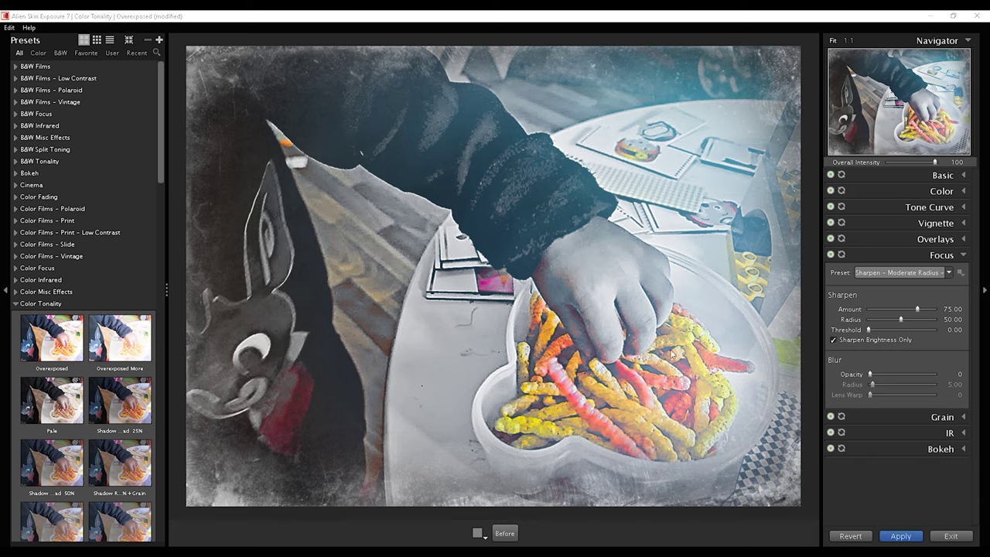
pyautogui.click(860, 449)
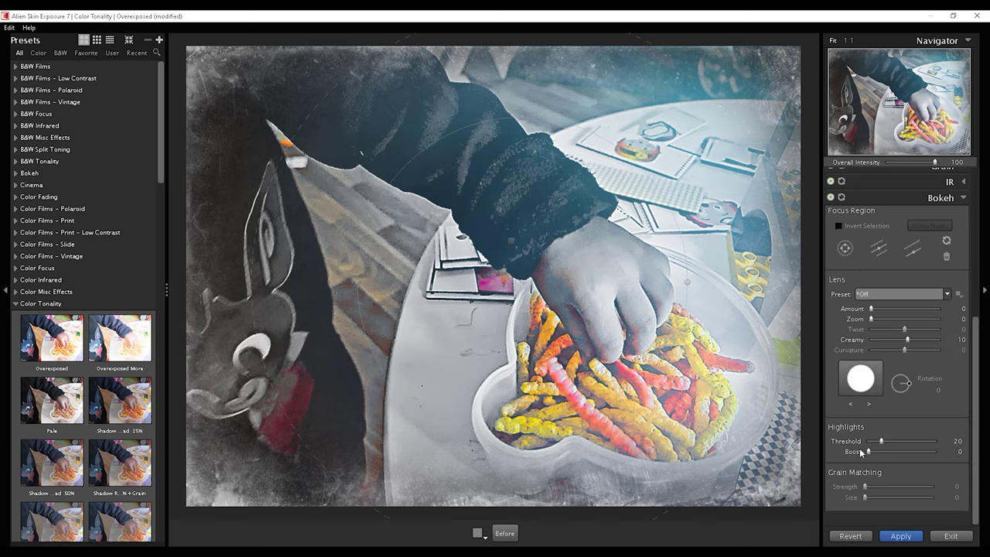
pyautogui.click(963, 199)
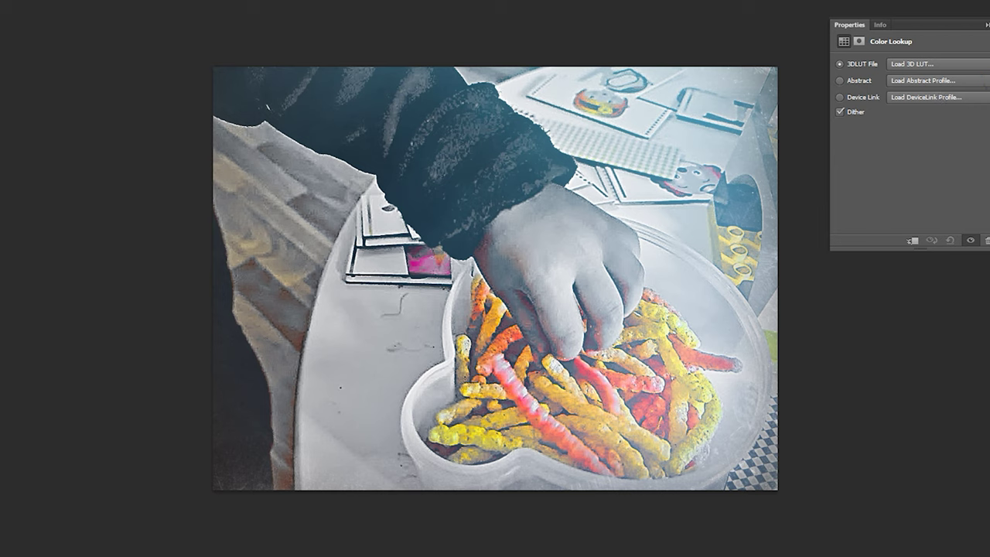
# - Try the 3Strip.look and Cobalt-Carmine Color Lookups, settle on Sienna-Blue, then start Free Transform
pyautogui.click(980, 67)
pyautogui.click(933, 127)
pyautogui.click(927, 81)
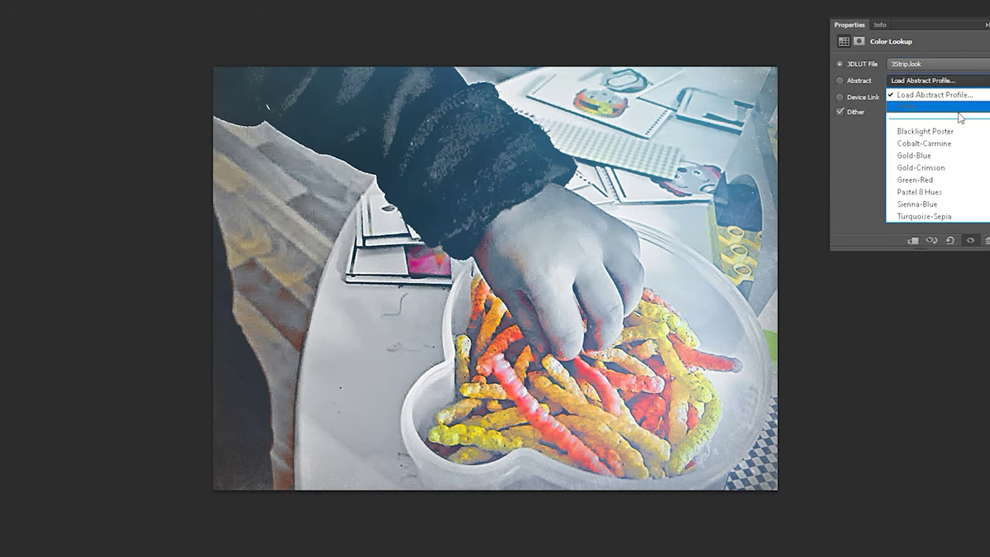
pyautogui.click(933, 143)
pyautogui.click(983, 81)
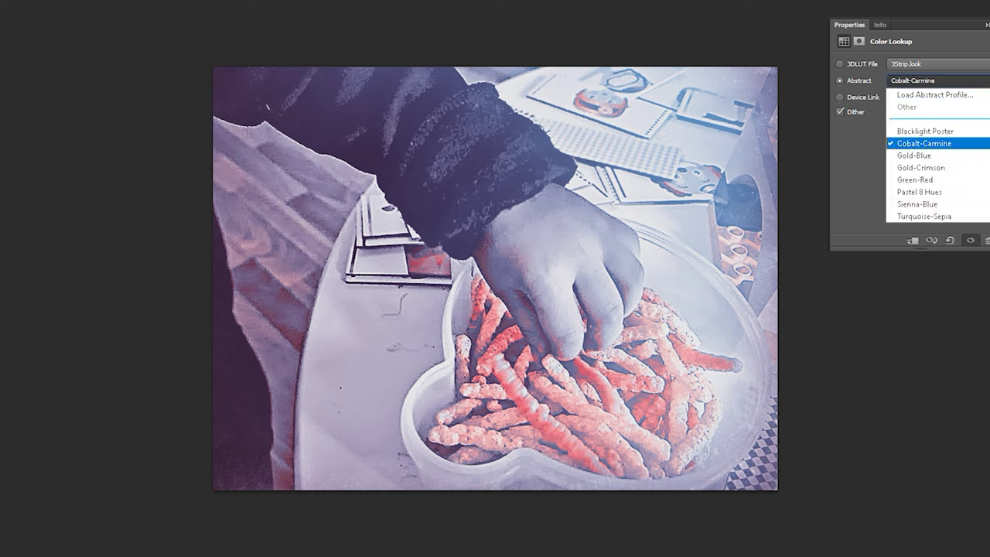
pyautogui.click(921, 205)
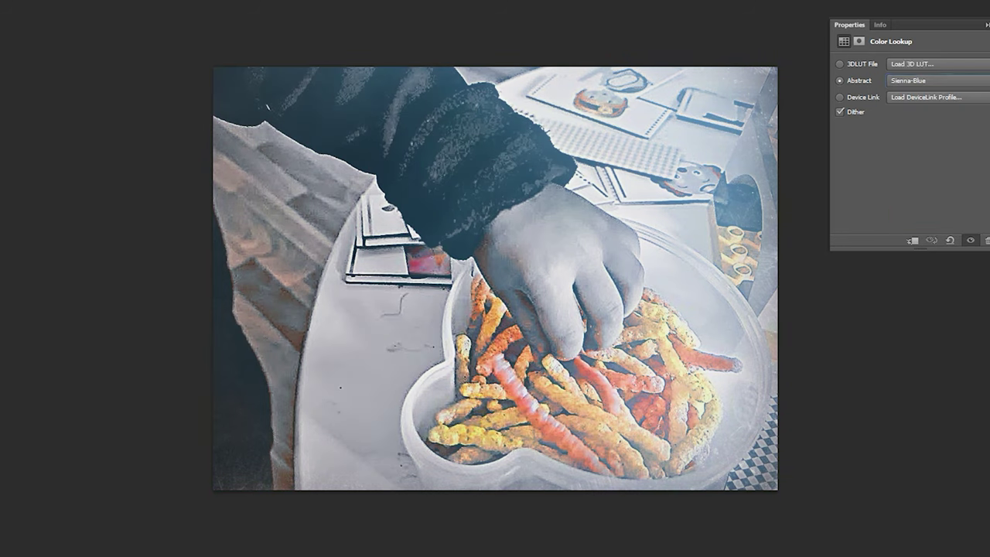
pyautogui.hotkey('ctrl', 't')
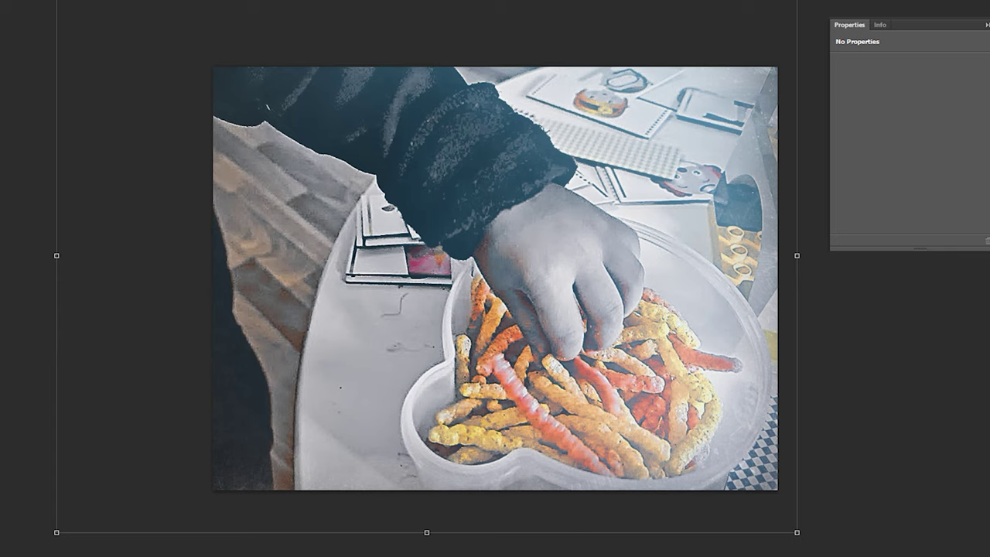
# - In Filter Gallery's Artistic filters, preview Rough Pastels, then Underpainting, then Watercolor
pyautogui.click(338, 68)
pyautogui.click(913, 122)
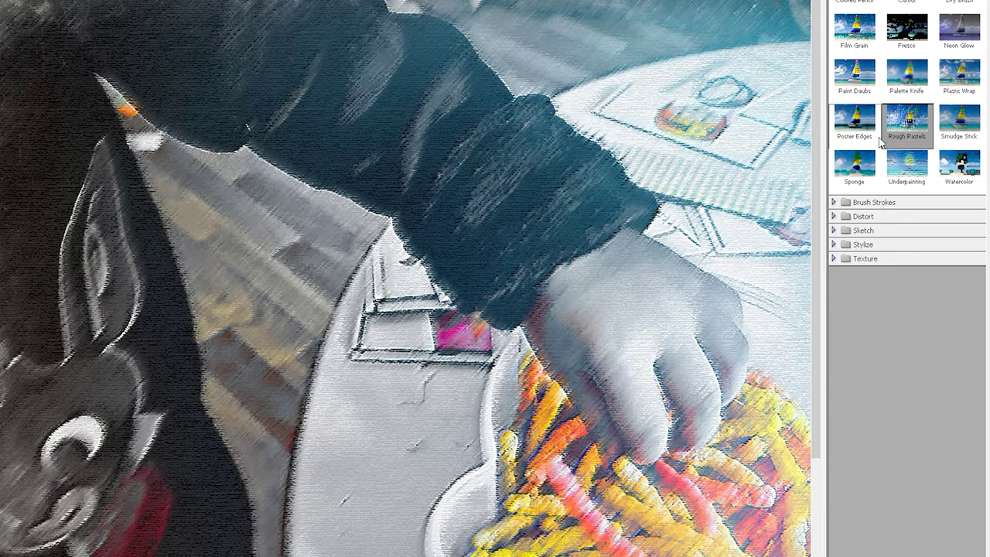
pyautogui.click(906, 164)
pyautogui.click(960, 162)
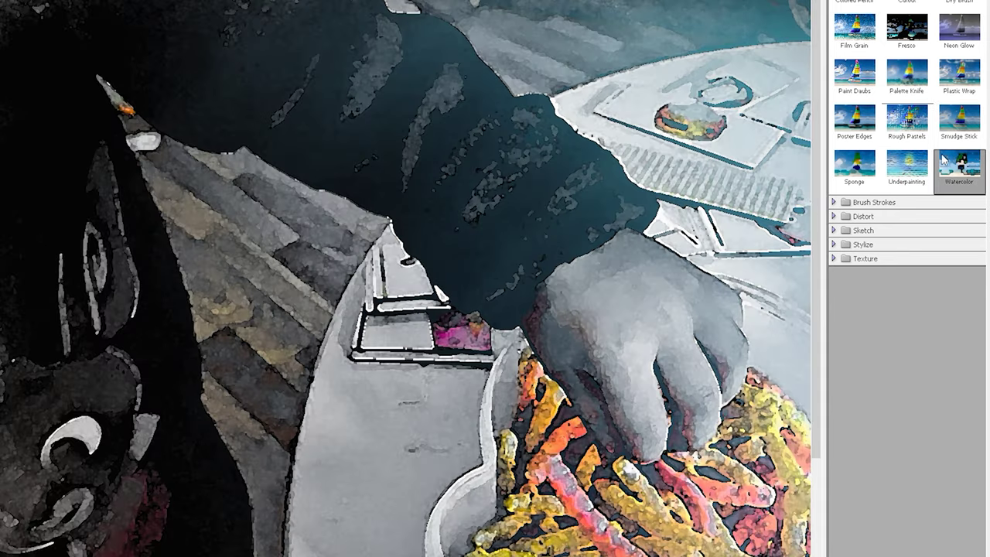